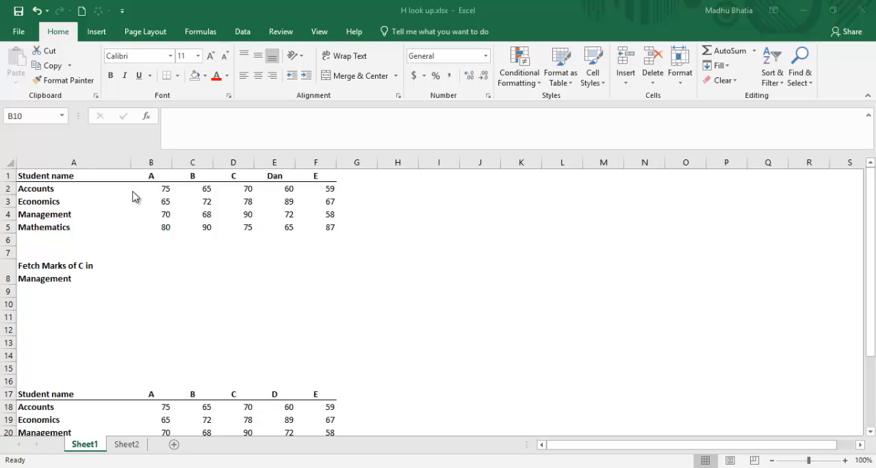
Change the student header in cell E1 to D.
{"action": "left_click", "coordinate": [263, 174]}
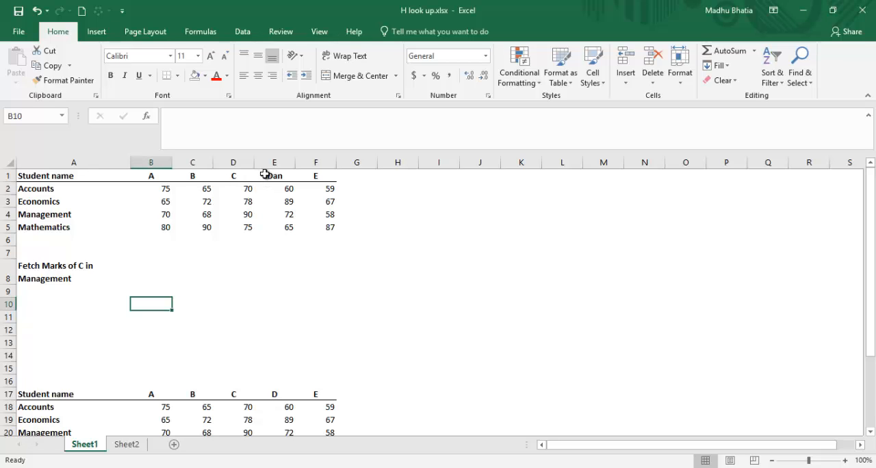
{"action": "left_click", "coordinate": [272, 175]}
{"action": "type", "text": "D"}
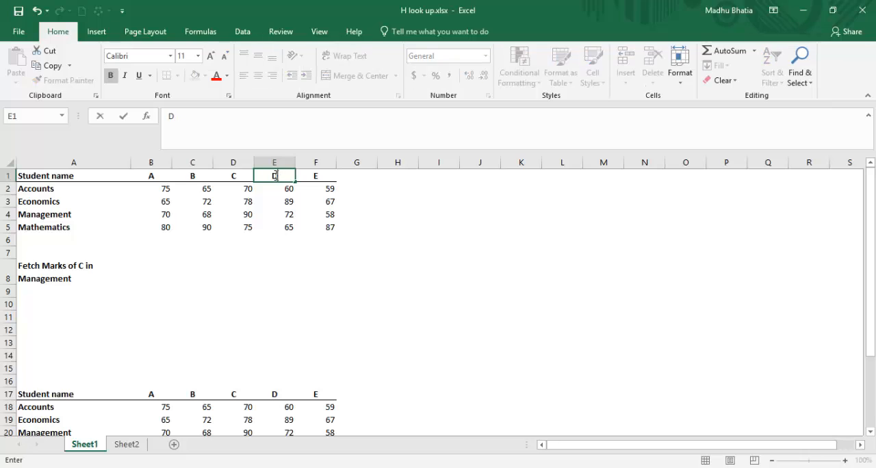
{"action": "key", "text": "Return"}
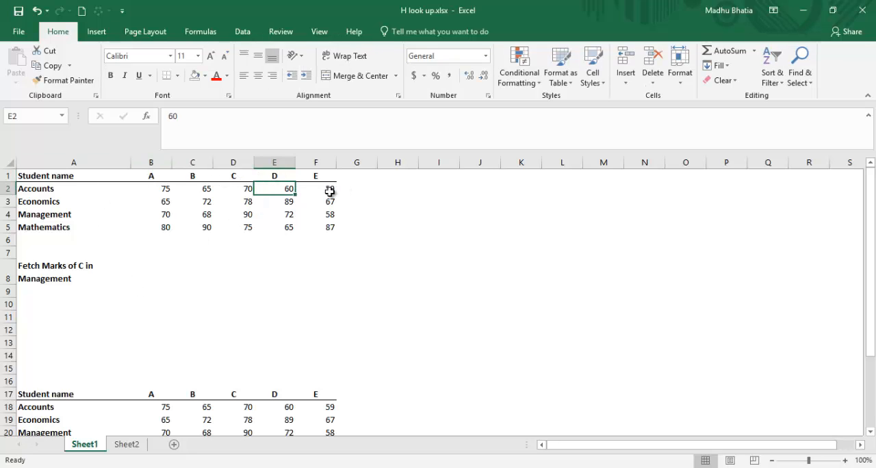
Start an HLOOKUP formula in B8, beside the Fetch Marks of C in Management label, with "c" as the lookup value.
{"action": "left_click", "coordinate": [75, 271]}
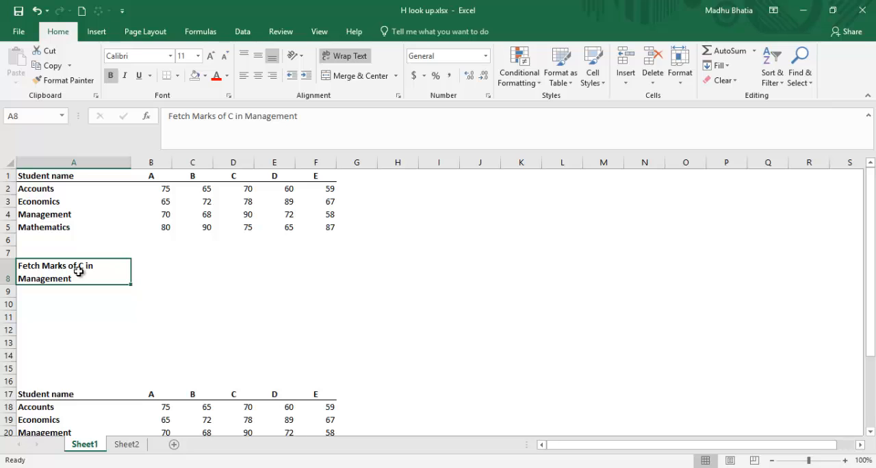
{"action": "left_click", "coordinate": [145, 270]}
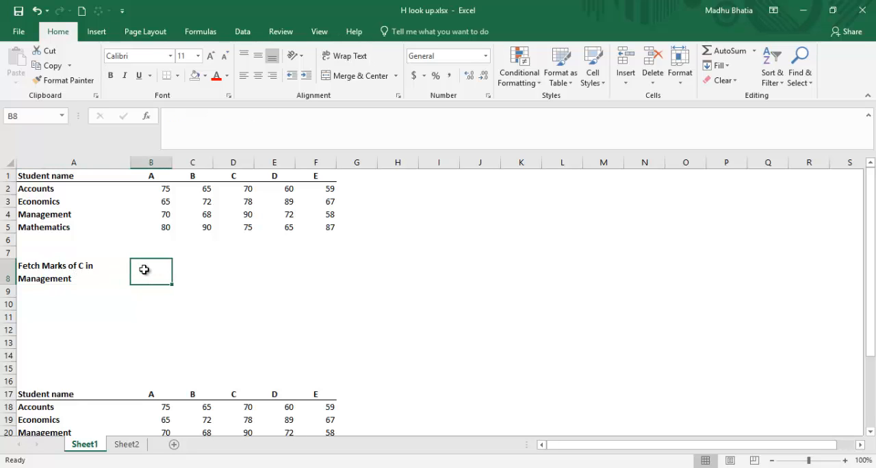
{"action": "type", "text": "=hl"}
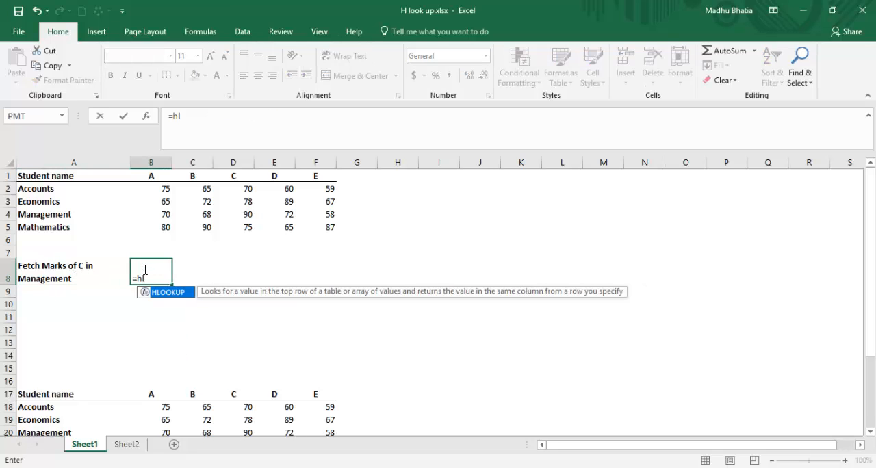
{"action": "type", "text": "ookup("}
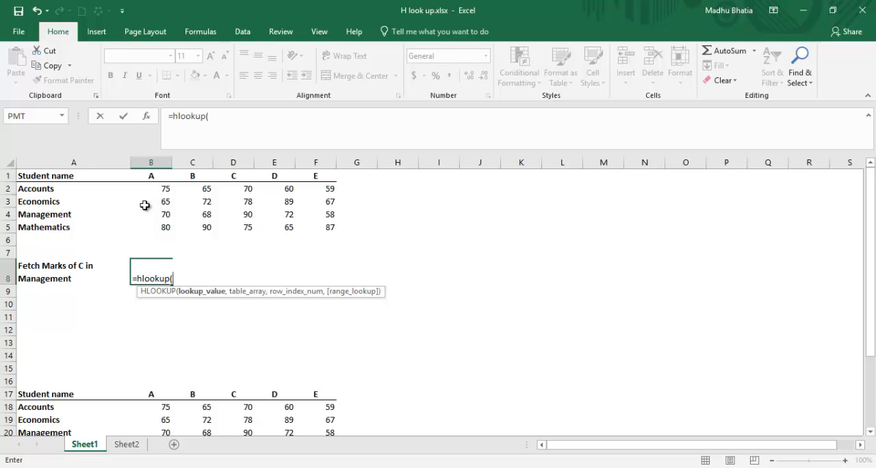
{"action": "type", "text": "c"}
{"action": "key", "text": "BackSpace"}
{"action": "type", "text": "\"c\","}
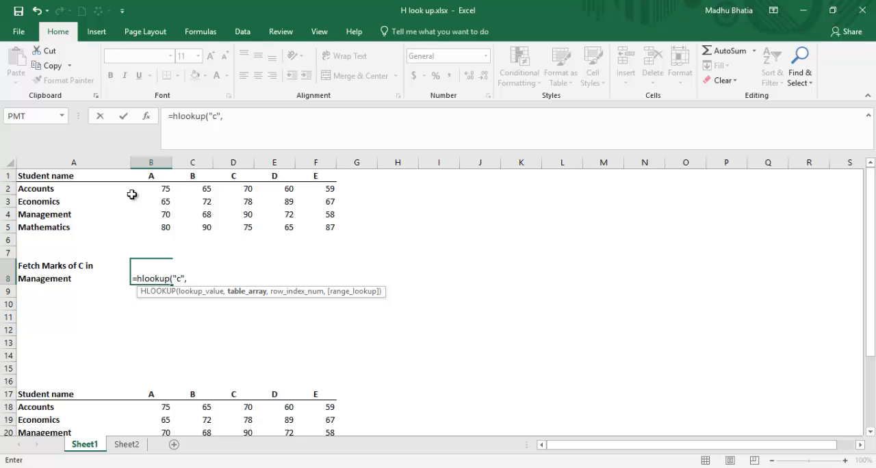
Set the table array of the B8 HLOOKUP to the marks table A1:F5.
{"action": "left_click", "coordinate": [73, 179]}
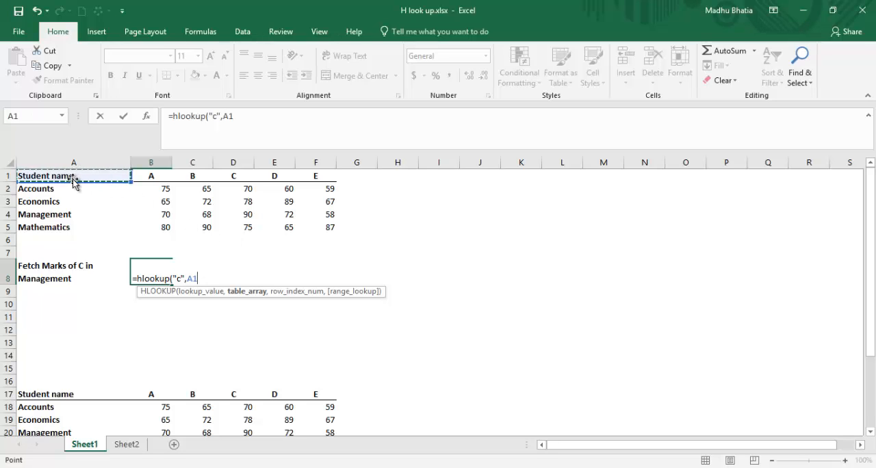
{"action": "key", "text": "shift+Right"}
{"action": "key", "text": "shift+Right"}
{"action": "key", "text": "shift+Right"}
{"action": "key", "text": "shift+Right"}
{"action": "key", "text": "shift+Right"}
{"action": "key", "text": "shift+Down"}
{"action": "key", "text": "shift+Down"}
{"action": "key", "text": "shift+Down"}
{"action": "key", "text": "shift+Down"}
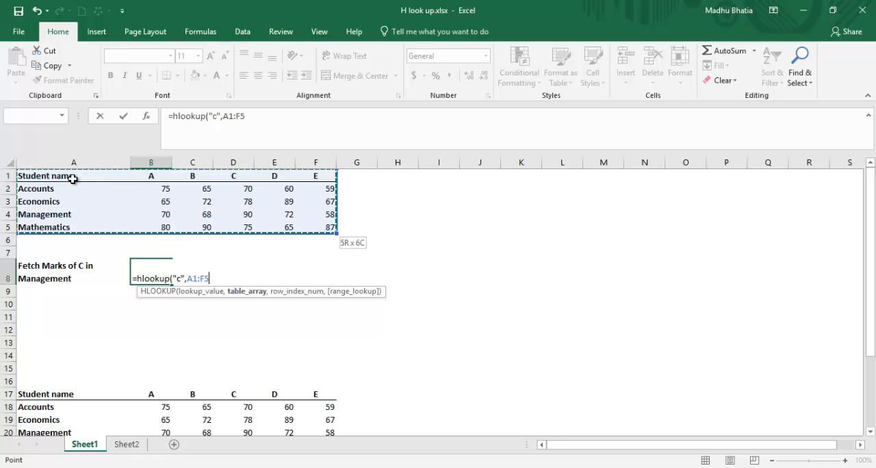
{"action": "type", "text": ","}
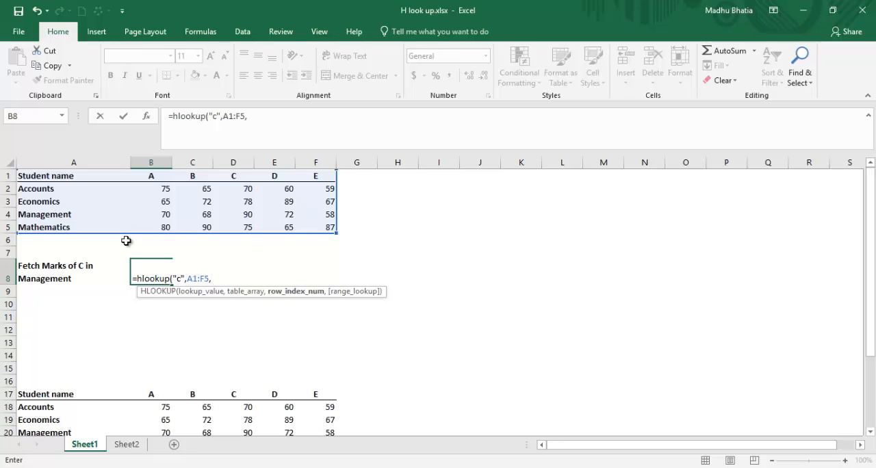
Complete the B8 HLOOKUP with row index 4 and FALSE for exact match, and compare it with C's Management mark in D4.
{"action": "type", "text": "4"}
{"action": "type", "text": ","}
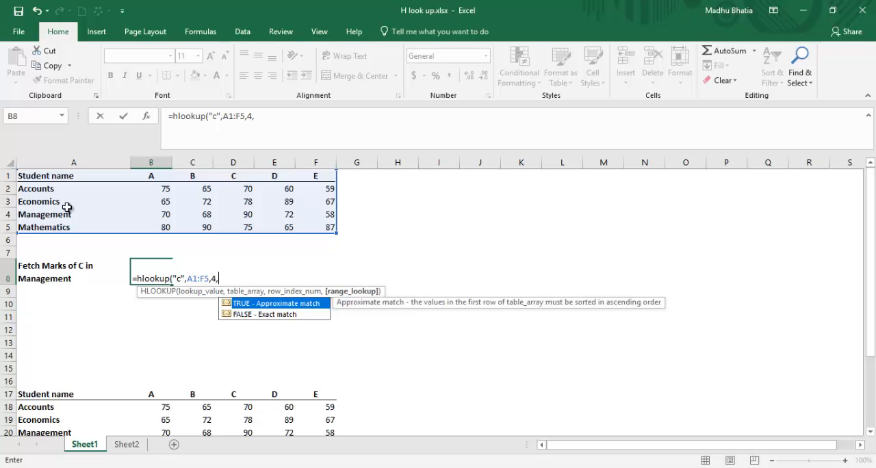
{"action": "left_click", "coordinate": [241, 316]}
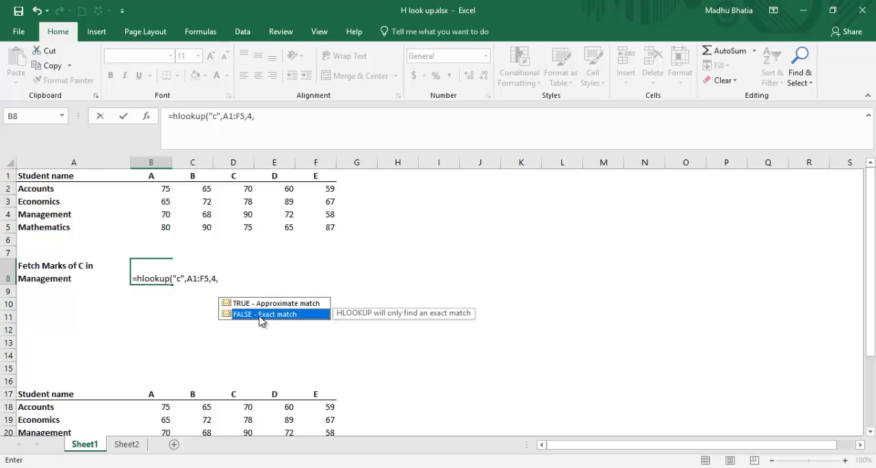
{"action": "double_click", "coordinate": [259, 316]}
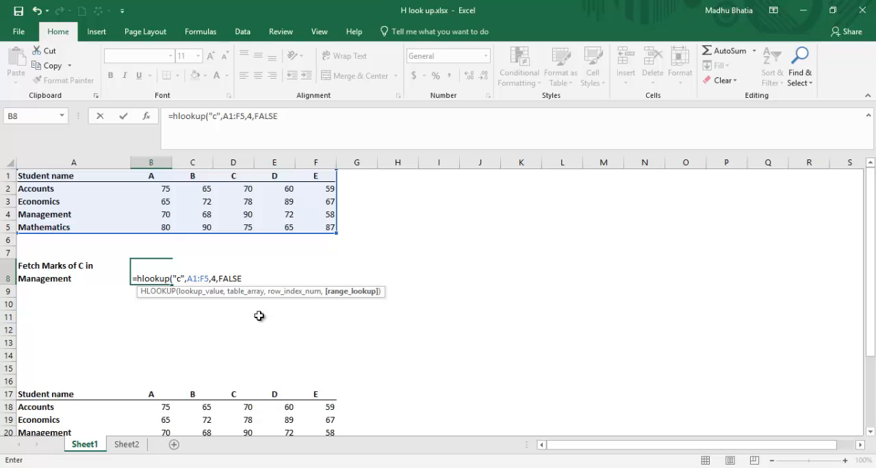
{"action": "type", "text": ")"}
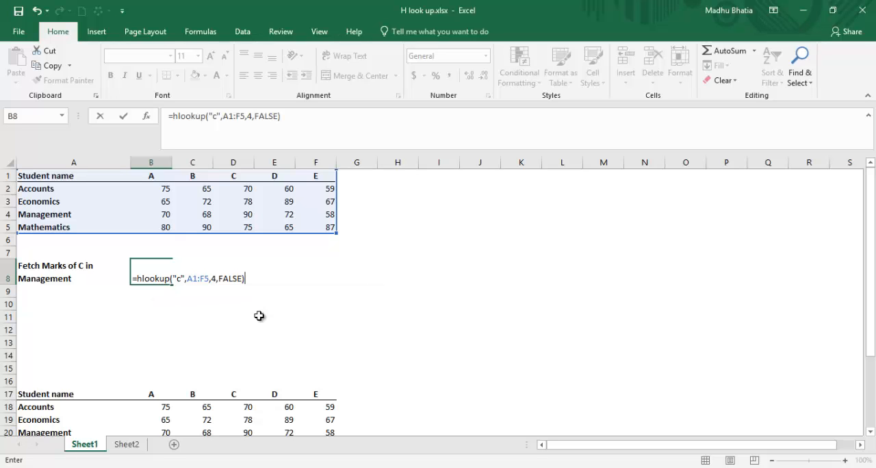
{"action": "key", "text": "Return"}
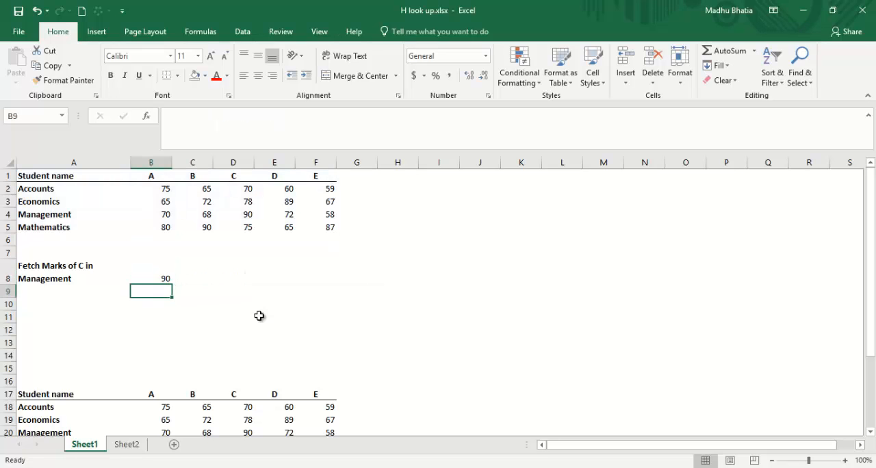
{"action": "key", "text": "Up"}
{"action": "left_click", "coordinate": [234, 212]}
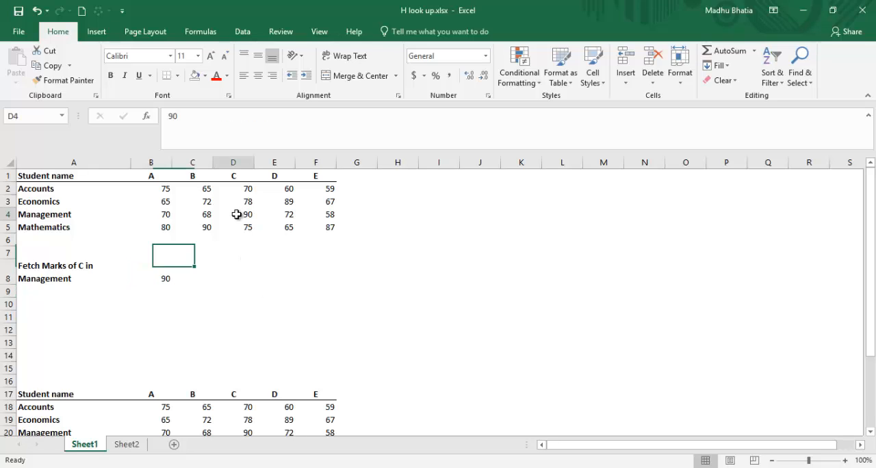
{"action": "left_click", "coordinate": [167, 267]}
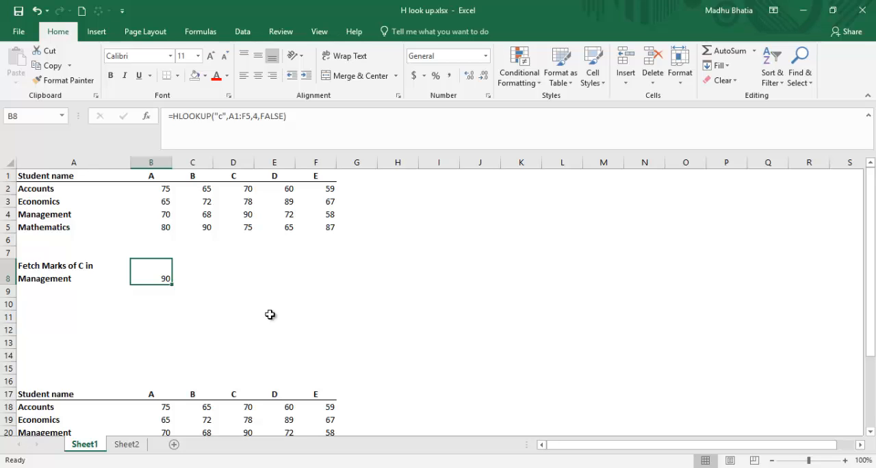
{"action": "key", "text": "Down"}
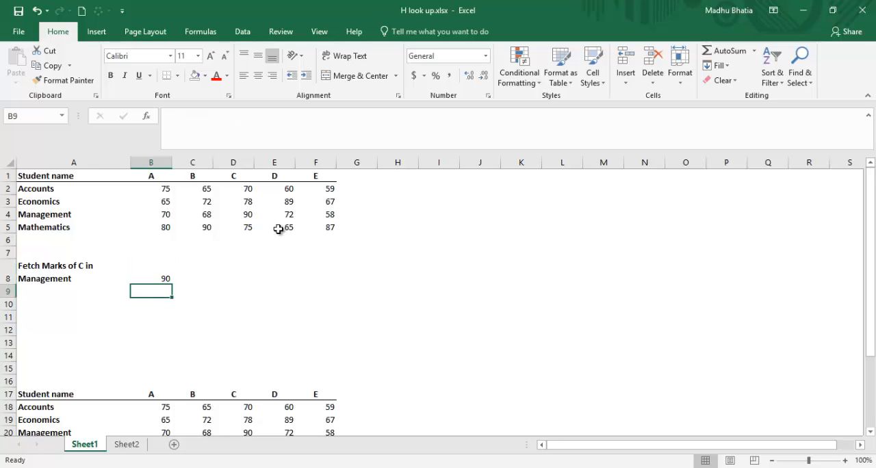
Replace the student header D in cell E1 with a longer first name beginning with D.
{"action": "left_click", "coordinate": [275, 179]}
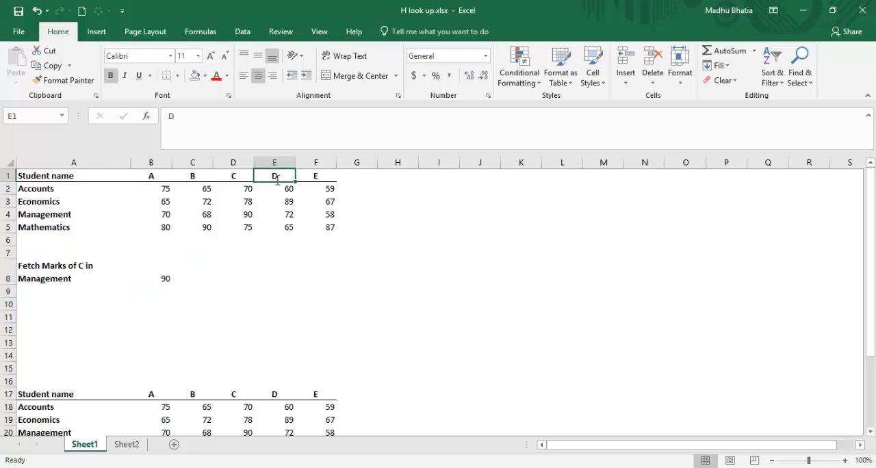
{"action": "type", "text": "Dan"}
{"action": "key", "text": "Return"}
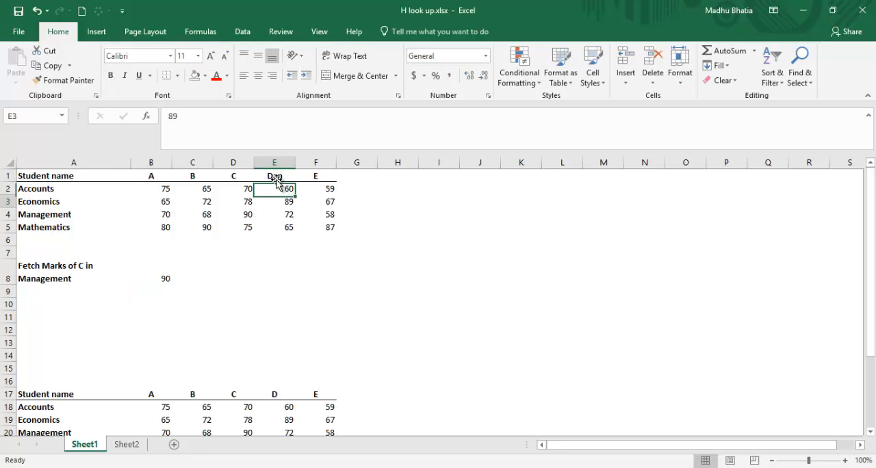
Start an HLOOKUP formula in B10 with the wildcard "d*" as the lookup value.
{"action": "key", "text": "Down"}
{"action": "key", "text": "Down"}
{"action": "key", "text": "Down"}
{"action": "key", "text": "Down"}
{"action": "key", "text": "Down"}
{"action": "key", "text": "Down"}
{"action": "key", "text": "Down"}
{"action": "key", "text": "Down"}
{"action": "key", "text": "Down"}
{"action": "key", "text": "Left"}
{"action": "key", "text": "Left"}
{"action": "key", "text": "Left"}
{"action": "key", "text": "Up"}
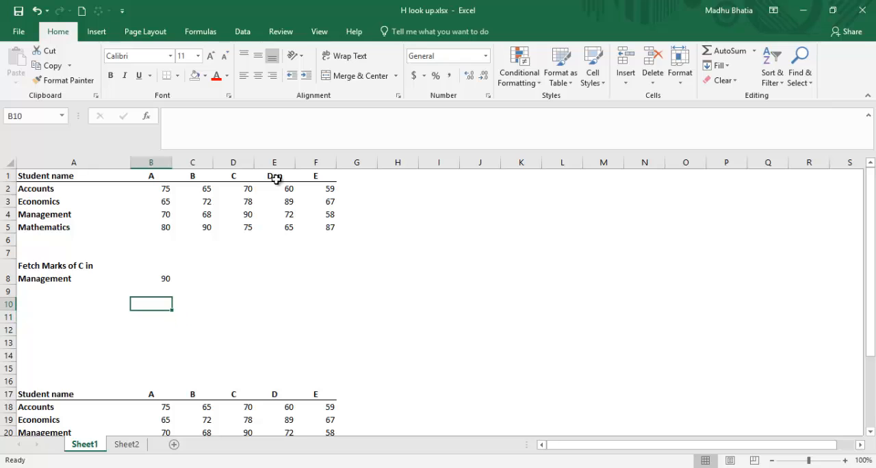
{"action": "type", "text": "=hl"}
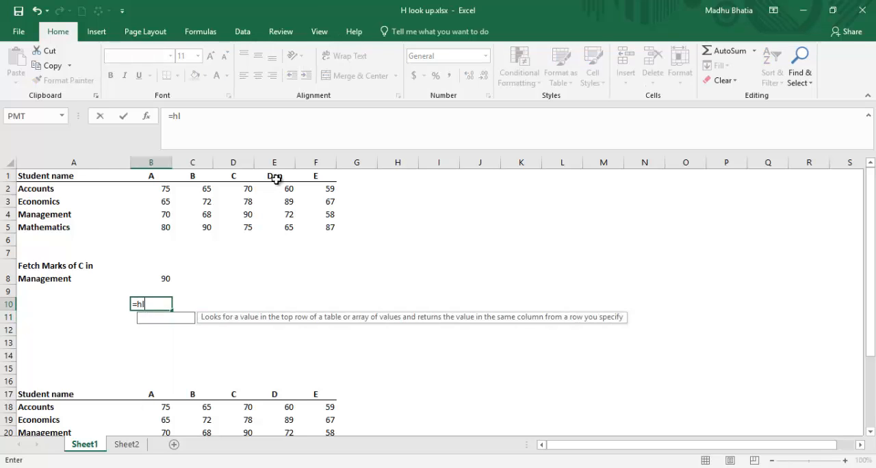
{"action": "type", "text": "ooku"}
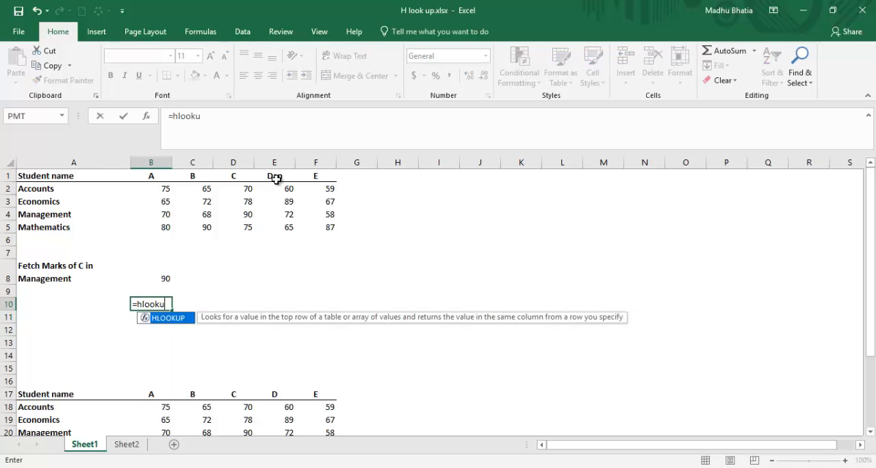
{"action": "type", "text": "p("}
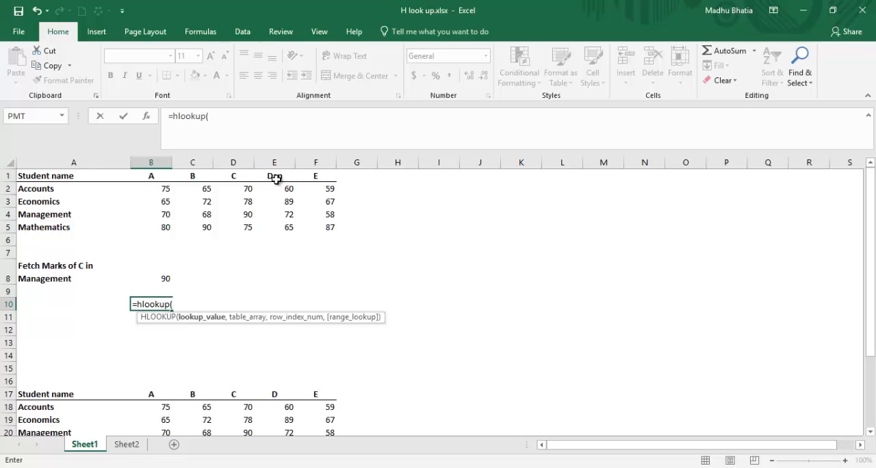
{"action": "type", "text": "\"d"}
{"action": "type", "text": "*"}
{"action": "type", "text": "\","}
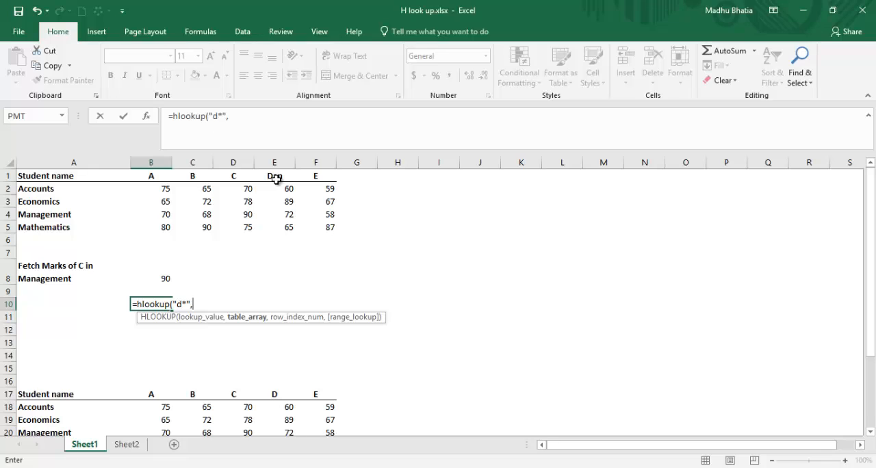
Use range A1:F5 as the table array of the wildcard HLOOKUP in B10.
{"action": "left_click", "coordinate": [61, 176]}
{"action": "key", "text": "shift+Right"}
{"action": "key", "text": "shift+Right"}
{"action": "key", "text": "shift+Right"}
{"action": "key", "text": "shift+Right"}
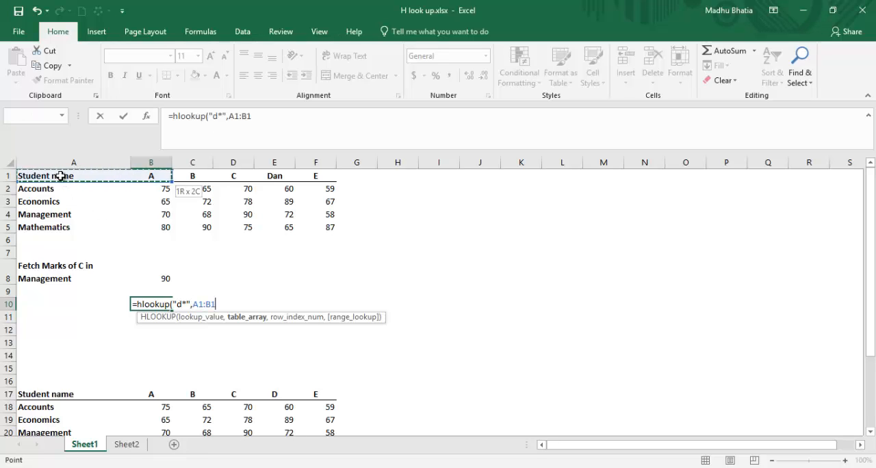
{"action": "key", "text": "shift+Right"}
{"action": "key", "text": "shift+Down"}
{"action": "key", "text": "shift+Down"}
{"action": "key", "text": "shift+Down"}
{"action": "key", "text": "shift+Down"}
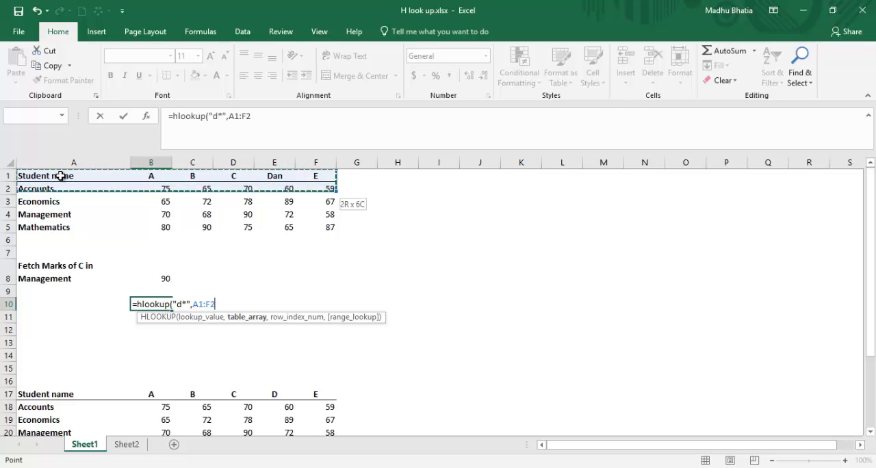
{"action": "type", "text": ","}
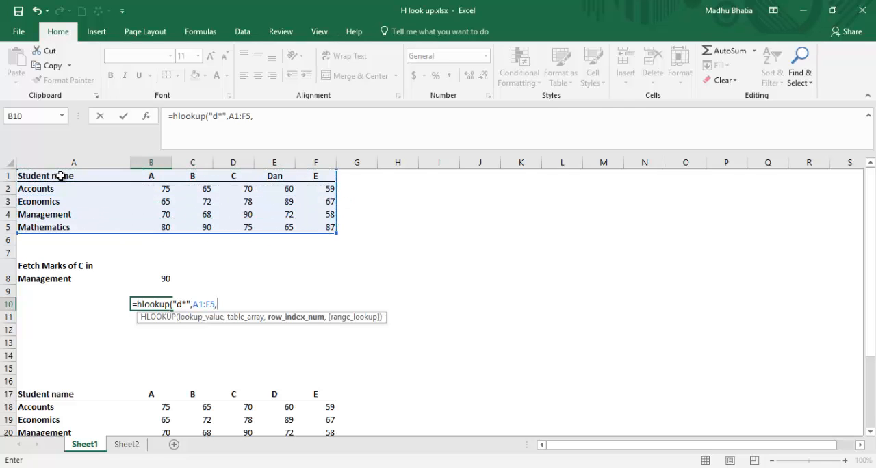
{"action": "type", "text": "4,"}
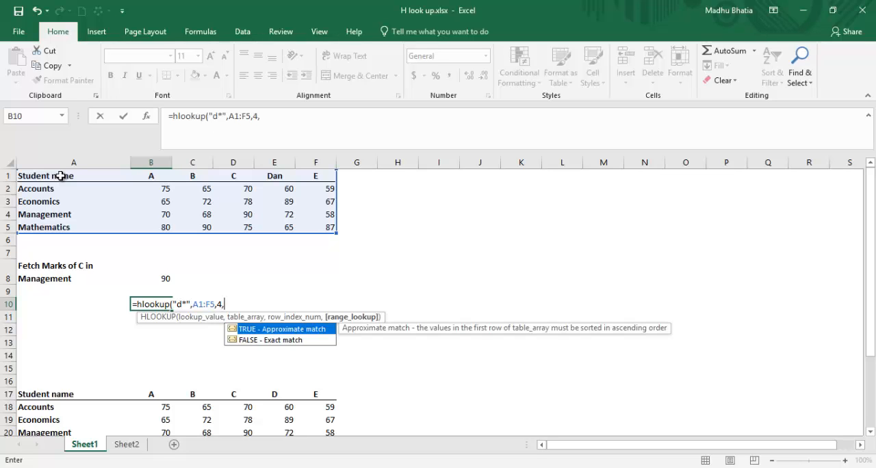
Complete the B10 HLOOKUP with row index 4 and FALSE for exact match, and compare it with the Management mark in E4.
{"action": "double_click", "coordinate": [246, 339]}
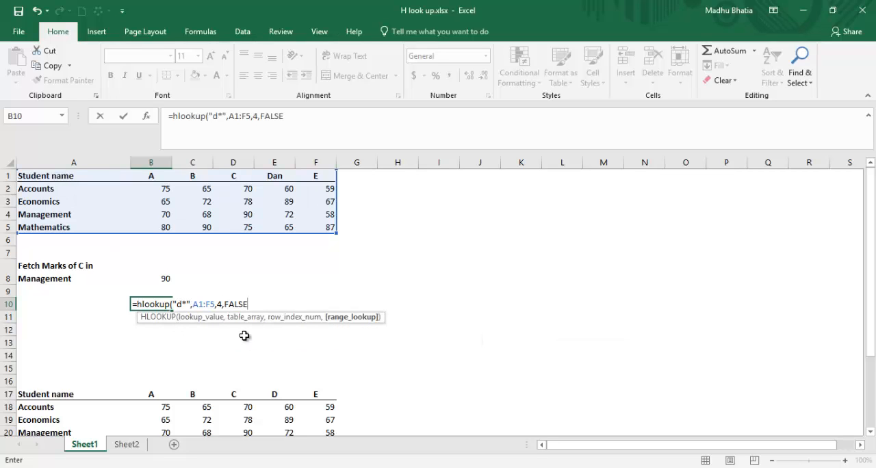
{"action": "type", "text": ")"}
{"action": "key", "text": "Return"}
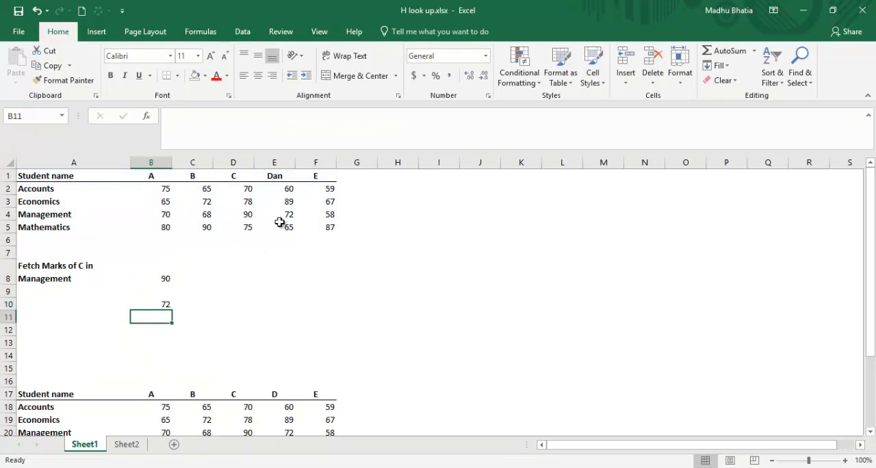
{"action": "left_click", "coordinate": [277, 214]}
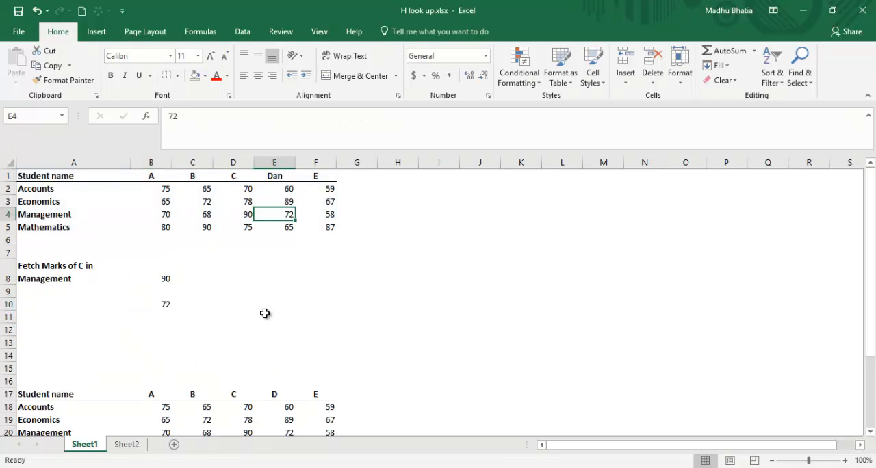
Look at the HLOOKUP array formula in E25 below the second marks table.
{"action": "key", "text": "Down"}
{"action": "key", "text": "Down"}
{"action": "key", "text": "Down"}
{"action": "key", "text": "Down"}
{"action": "key", "text": "Down"}
{"action": "key", "text": "Down"}
{"action": "key", "text": "Down"}
{"action": "key", "text": "Down"}
{"action": "key", "text": "Down"}
{"action": "key", "text": "Down"}
{"action": "key", "text": "Down"}
{"action": "key", "text": "Down"}
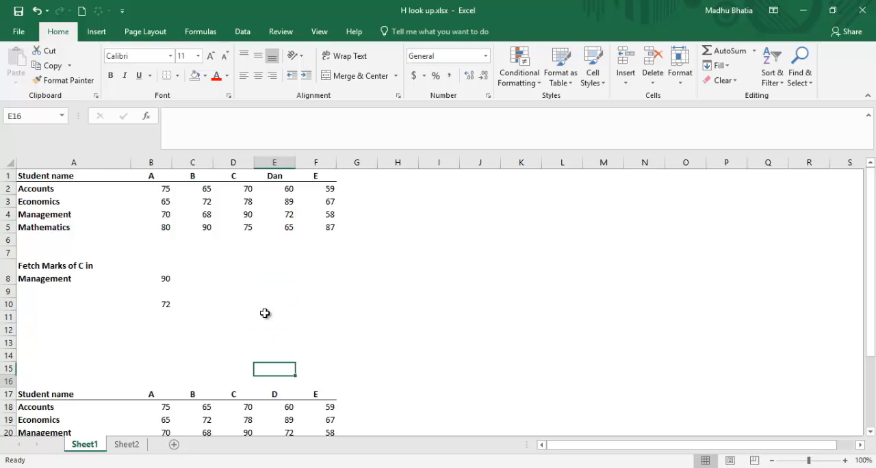
{"action": "key", "text": "Down"}
{"action": "key", "text": "Down"}
{"action": "key", "text": "Down"}
{"action": "key", "text": "Down"}
{"action": "key", "text": "Down"}
{"action": "key", "text": "Down"}
{"action": "key", "text": "Down"}
{"action": "key", "text": "Down"}
{"action": "key", "text": "Down"}
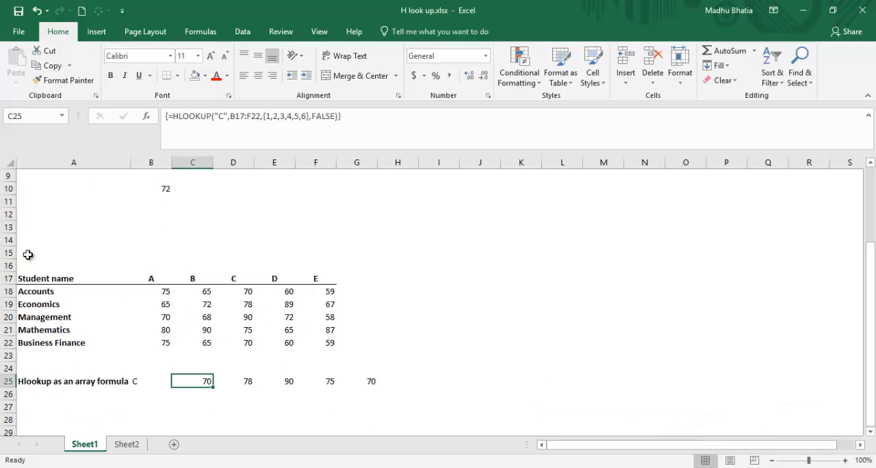
Review the marks tables down to the Business Finance row and view the matching source row on Sheet2.
{"action": "left_click", "coordinate": [55, 254]}
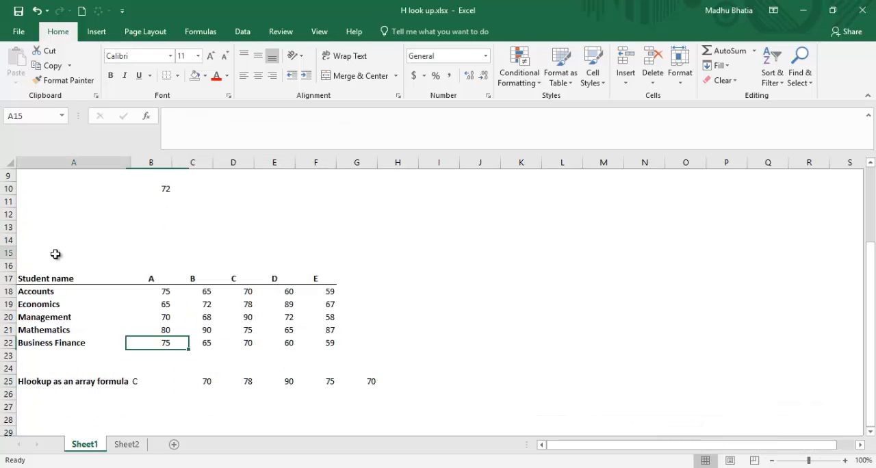
{"action": "key", "text": "ctrl+Home"}
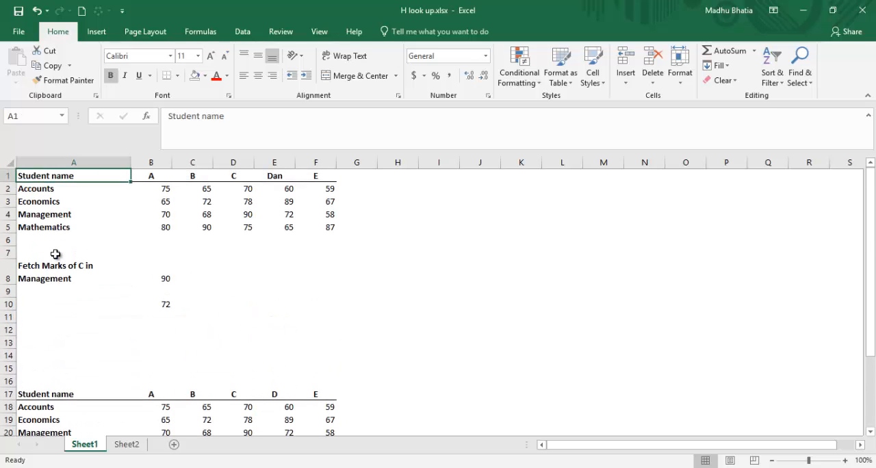
{"action": "key", "text": "Down"}
{"action": "key", "text": "Down"}
{"action": "key", "text": "Down"}
{"action": "key", "text": "Down"}
{"action": "key", "text": "Down"}
{"action": "key", "text": "Down"}
{"action": "key", "text": "Down"}
{"action": "key", "text": "Down"}
{"action": "key", "text": "Down"}
{"action": "key", "text": "Down"}
{"action": "key", "text": "Down"}
{"action": "key", "text": "Down"}
{"action": "key", "text": "Down"}
{"action": "key", "text": "Down"}
{"action": "key", "text": "Down"}
{"action": "key", "text": "Down"}
{"action": "key", "text": "Down"}
{"action": "key", "text": "Down"}
{"action": "key", "text": "Down"}
{"action": "key", "text": "Down"}
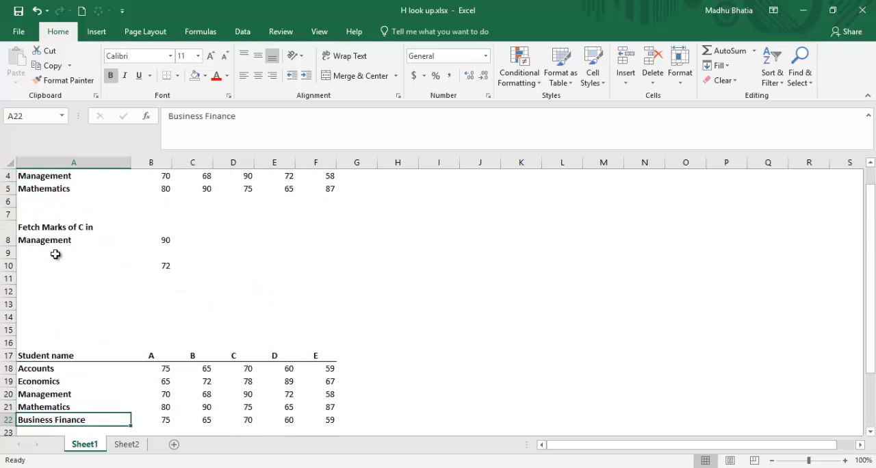
{"action": "key", "text": "Down"}
{"action": "key", "text": "Down"}
{"action": "key", "text": "Down"}
{"action": "left_click", "coordinate": [57, 381]}
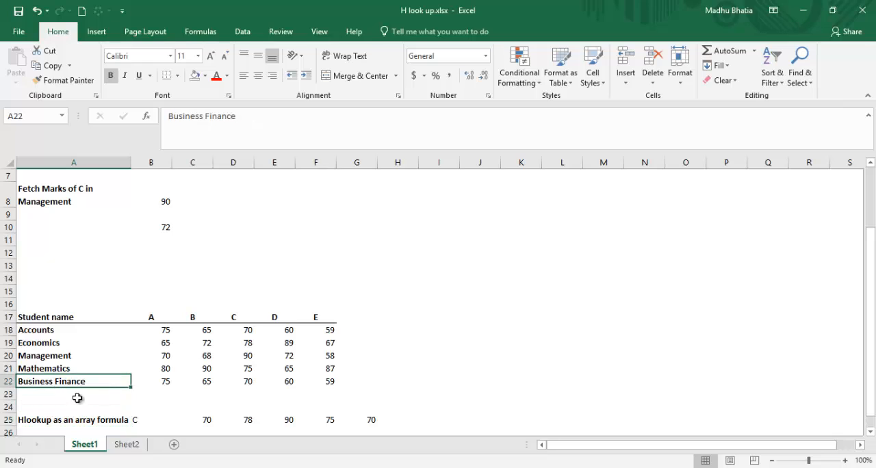
{"action": "left_click", "coordinate": [124, 444]}
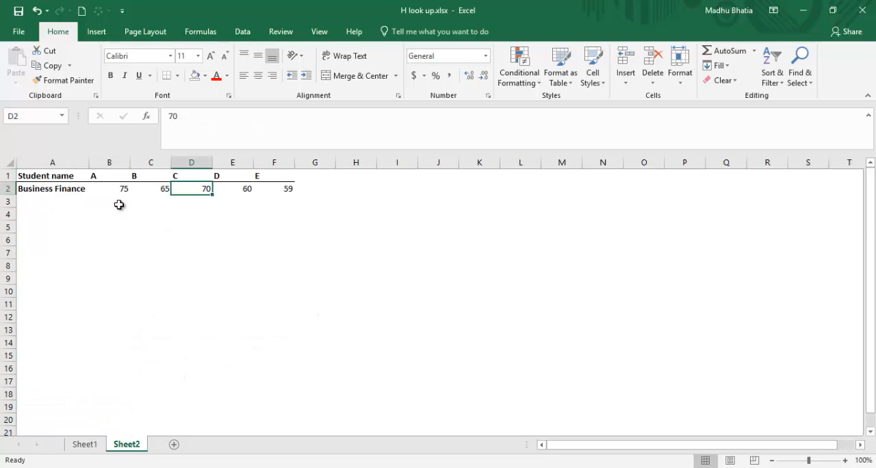
{"action": "left_click", "coordinate": [85, 444]}
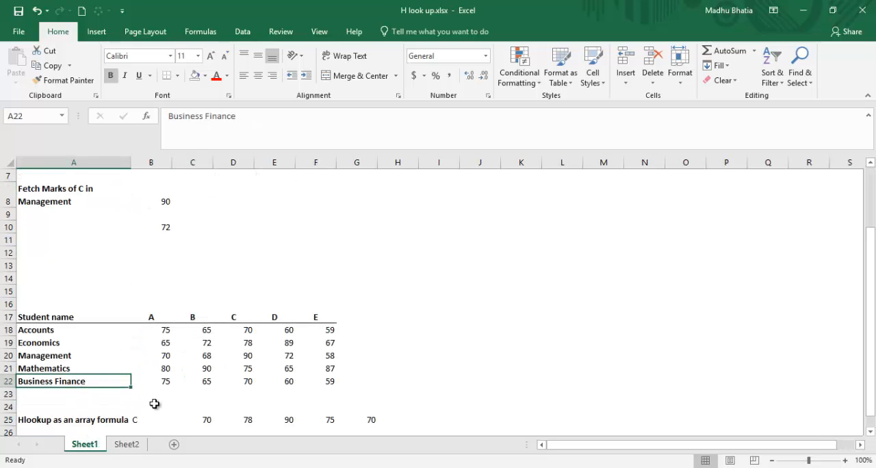
Examine the HLOOKUP formula in B22 and compare its arguments with the source table on Sheet2.
{"action": "left_click", "coordinate": [155, 382]}
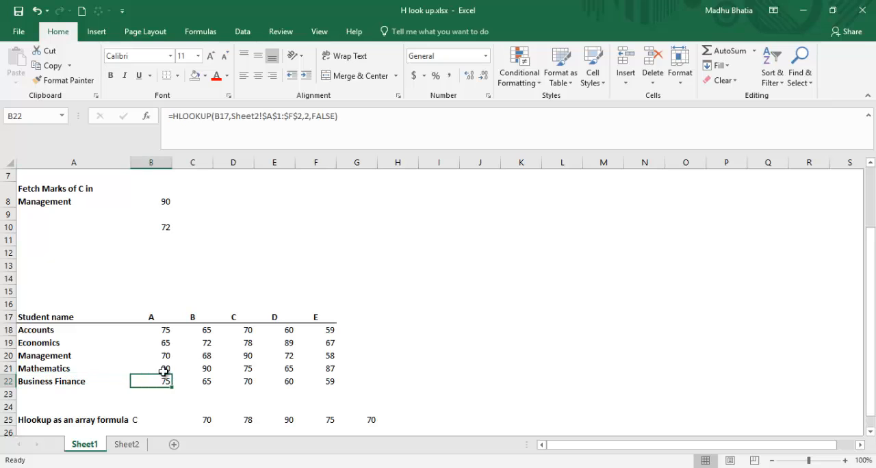
{"action": "left_click", "coordinate": [380, 121]}
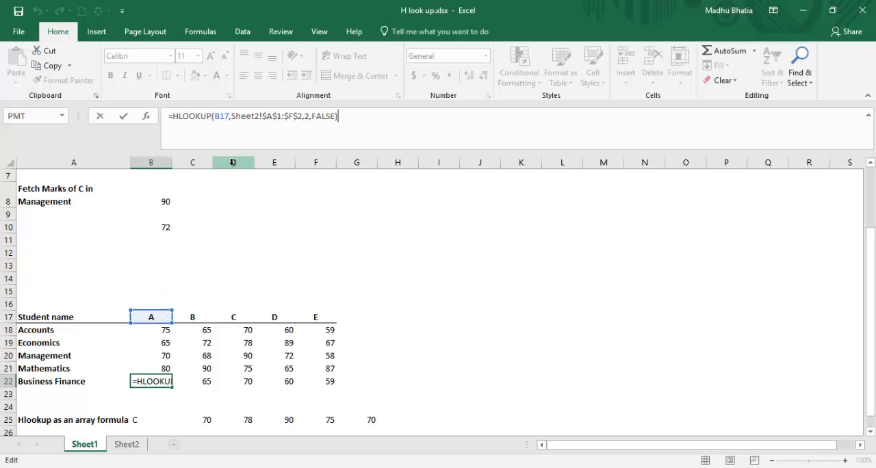
{"action": "key", "text": "ctrl+Return"}
{"action": "left_click", "coordinate": [129, 446]}
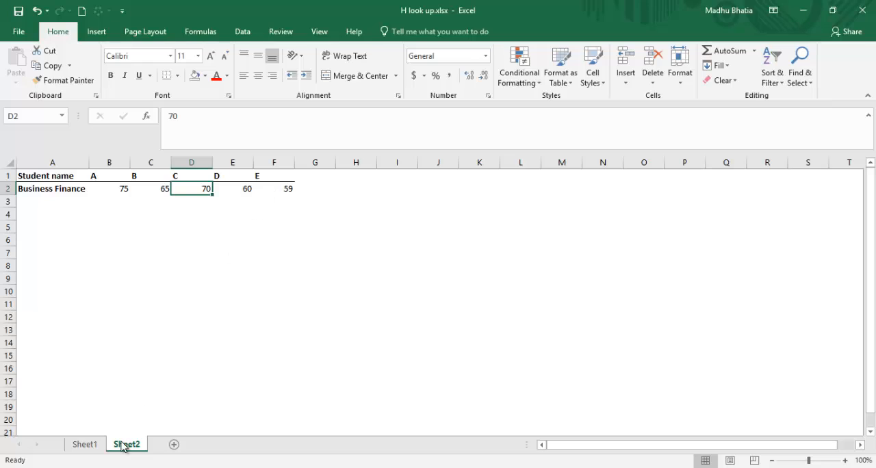
{"action": "left_click", "coordinate": [92, 445]}
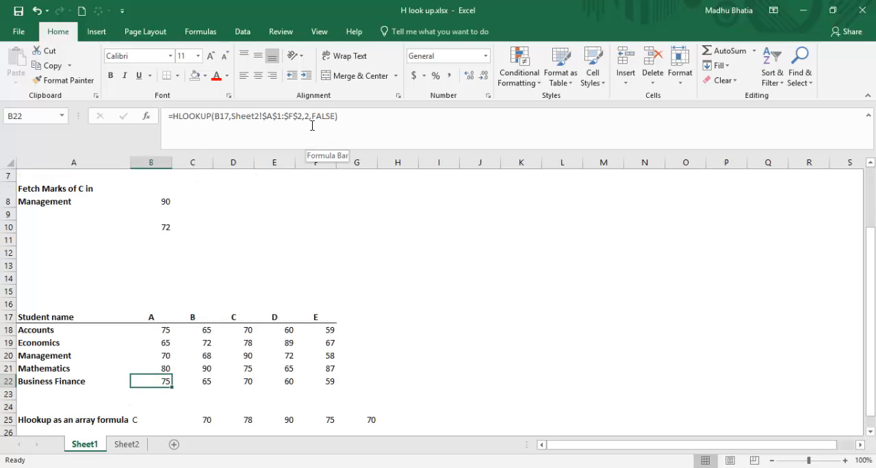
{"action": "left_click", "coordinate": [130, 445]}
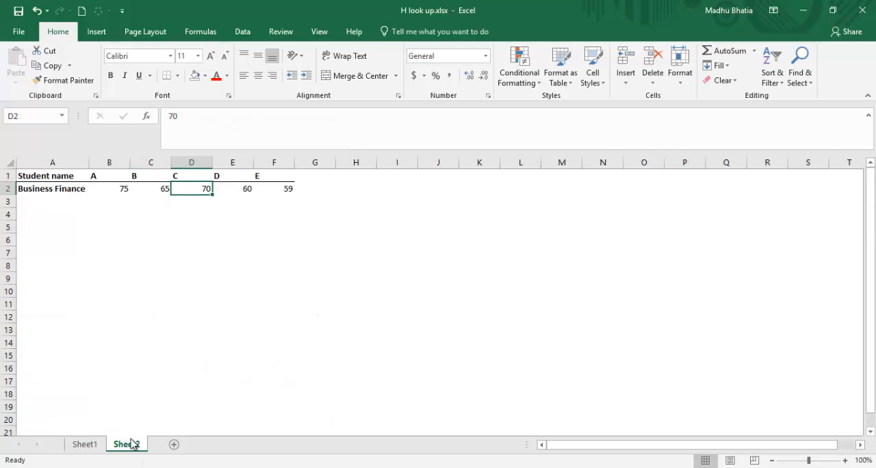
{"action": "left_click", "coordinate": [95, 446]}
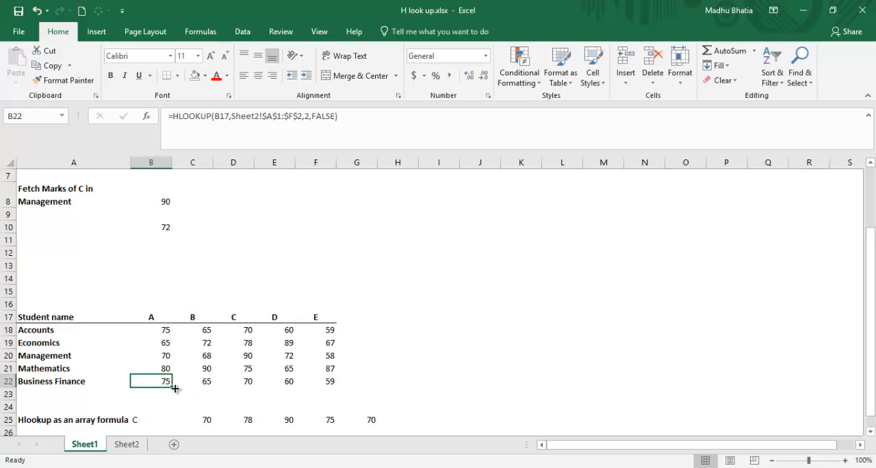
Fill the Business Finance HLOOKUP formula from B22 across to F22.
{"action": "left_click_drag", "start_coordinate": [174, 387], "coordinate": [349, 391]}
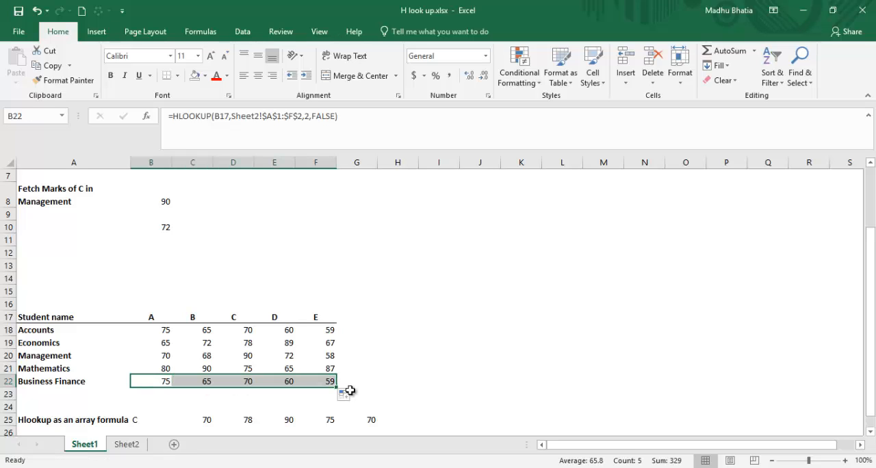
{"action": "left_click", "coordinate": [356, 370]}
{"action": "key", "text": "Down"}
{"action": "key", "text": "Down"}
{"action": "key", "text": "Down"}
{"action": "key", "text": "Down"}
{"action": "key", "text": "Down"}
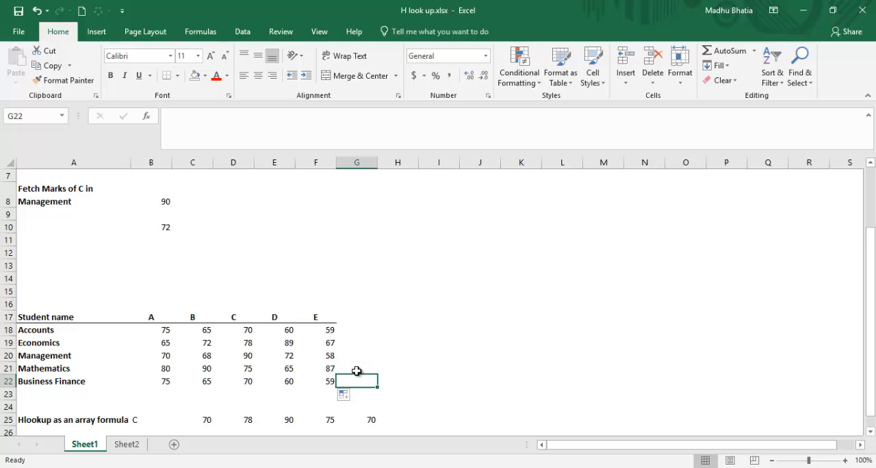
Look at the HLOOKUP array formula in B25, the first cell of the array row.
{"action": "key", "text": "Left"}
{"action": "key", "text": "Left"}
{"action": "key", "text": "Left"}
{"action": "key", "text": "Left"}
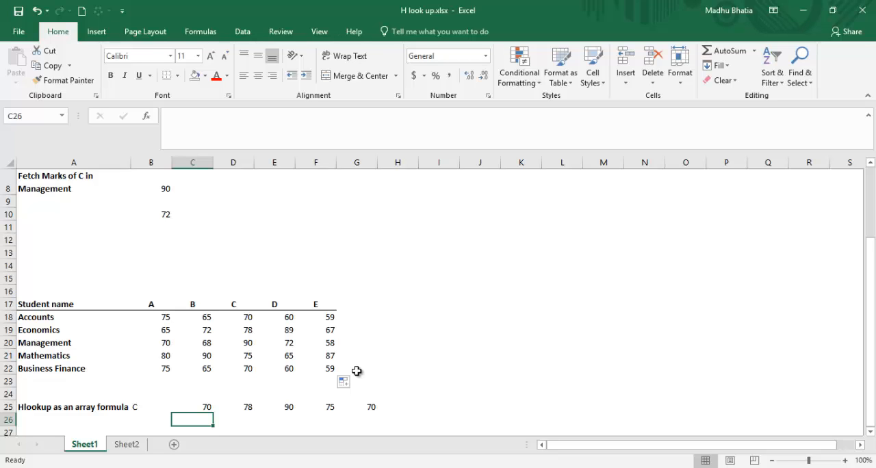
{"action": "scroll", "coordinate": [357, 371], "scroll_direction": "down", "scroll_amount": 1}
{"action": "key", "text": "Left"}
{"action": "key", "text": "Up"}
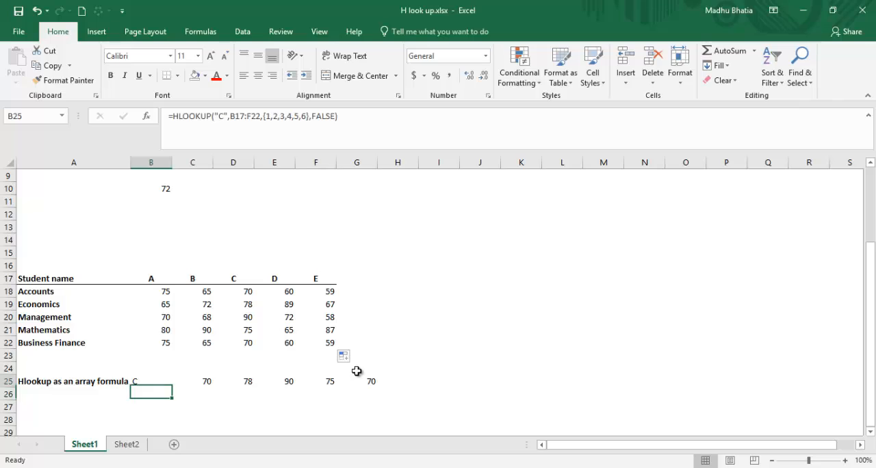
{"action": "key", "text": "Down"}
{"action": "key", "text": "shift+Right"}
{"action": "key", "text": "shift+Right"}
{"action": "key", "text": "shift+Right"}
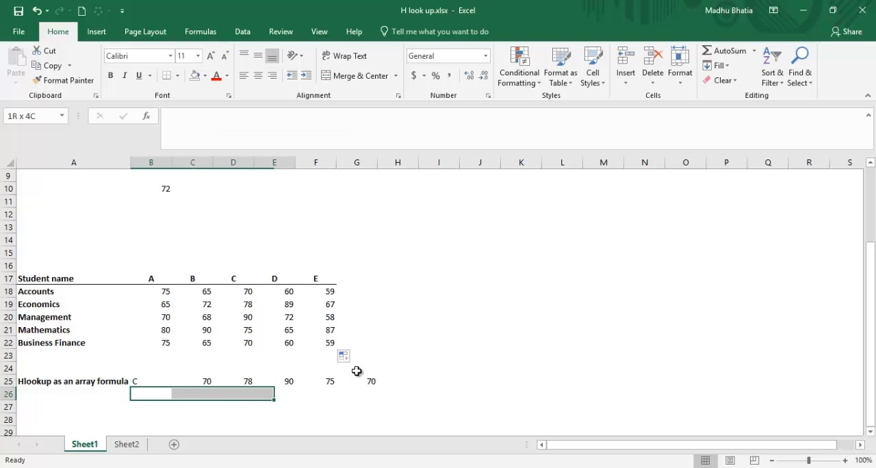
{"action": "key", "text": "shift+Right"}
{"action": "key", "text": "shift+Right"}
Examine the HLOOKUP array formula in the cells of row 25 from B25 through F25.
{"action": "key", "text": "Up"}
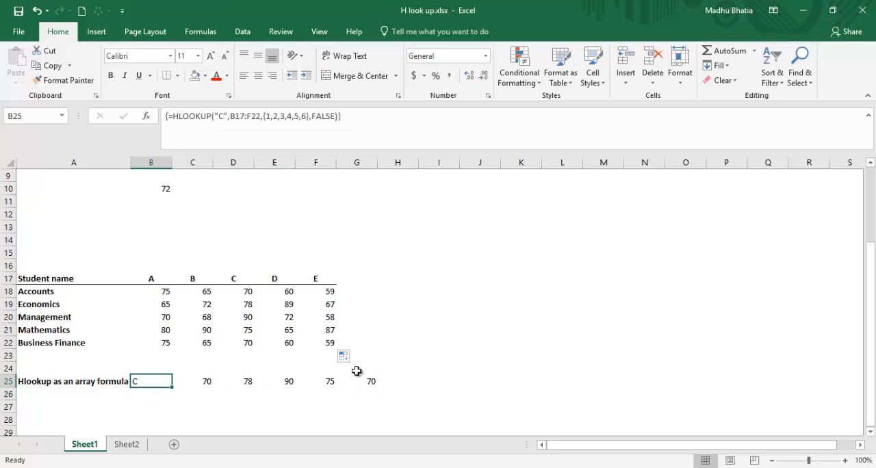
{"action": "key", "text": "Right"}
{"action": "key", "text": "Right"}
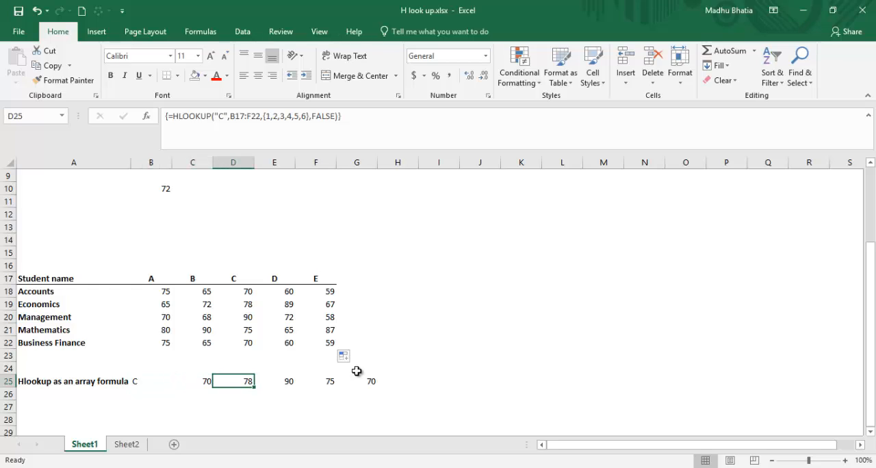
{"action": "key", "text": "Up"}
{"action": "key", "text": "Up"}
{"action": "key", "text": "Down"}
{"action": "key", "text": "Down"}
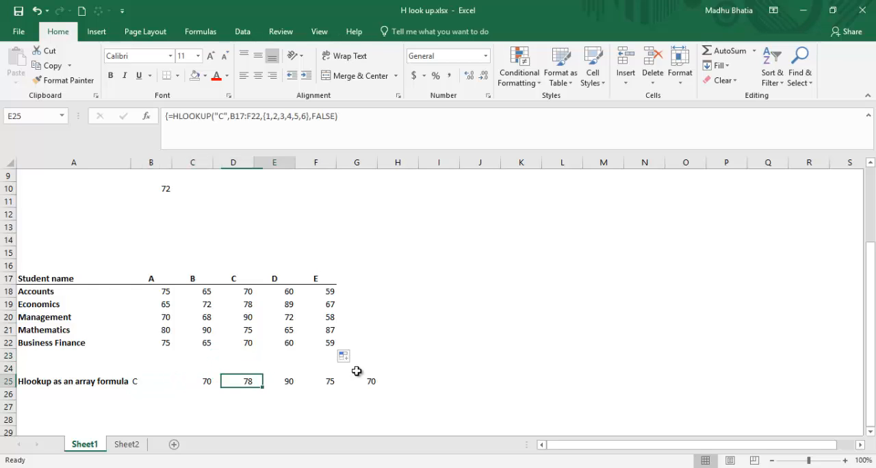
{"action": "key", "text": "Right"}
{"action": "key", "text": "Right"}
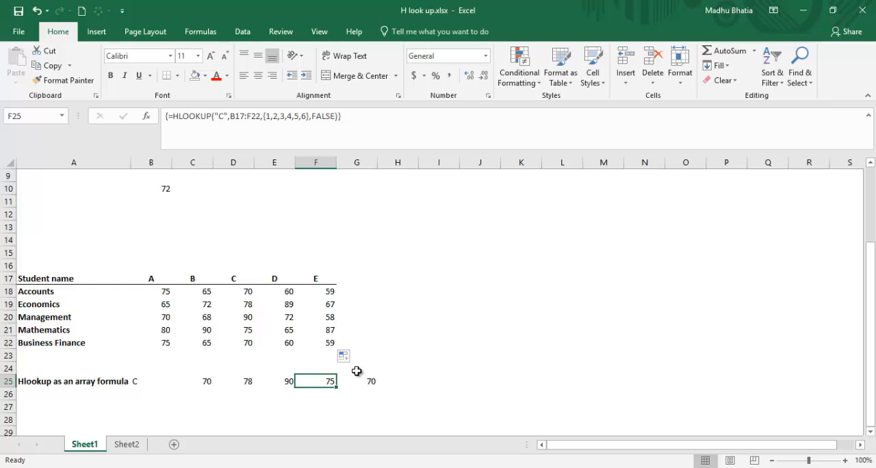
{"action": "key", "text": "Left"}
{"action": "key", "text": "Left"}
{"action": "key", "text": "Left"}
{"action": "key", "text": "Left"}
Select B26:G26 and start an HLOOKUP formula there with "C" as the lookup value.
{"action": "key", "text": "Down"}
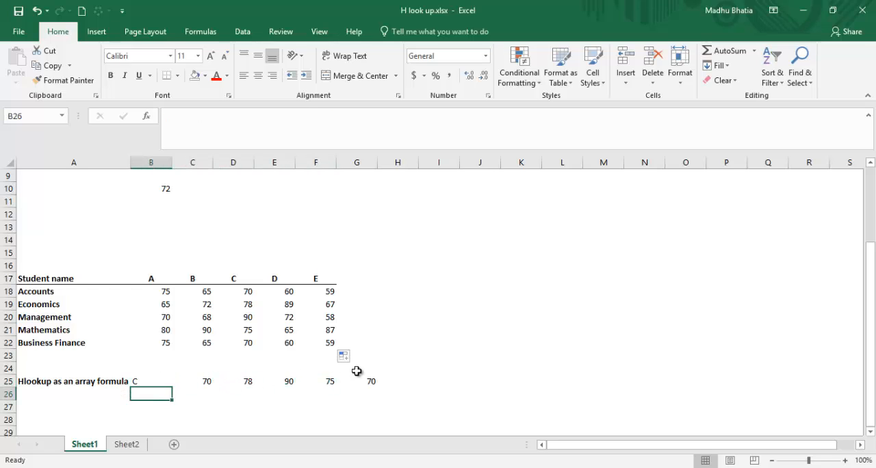
{"action": "key", "text": "shift+Right"}
{"action": "key", "text": "shift+Right"}
{"action": "key", "text": "shift+Right"}
{"action": "key", "text": "shift+Right"}
{"action": "key", "text": "shift+Right"}
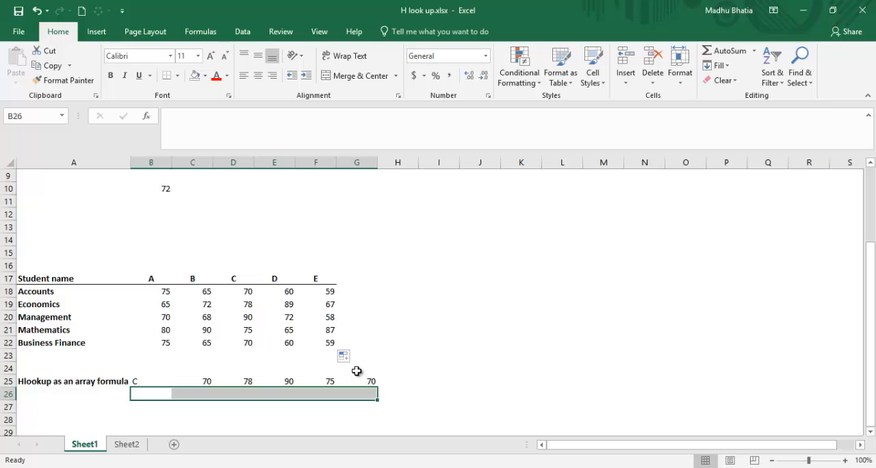
{"action": "type", "text": "="}
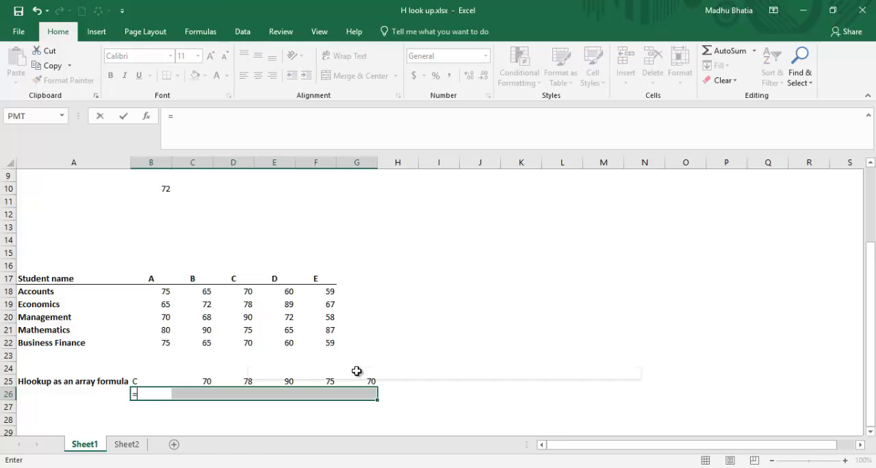
{"action": "type", "text": "hlookup"}
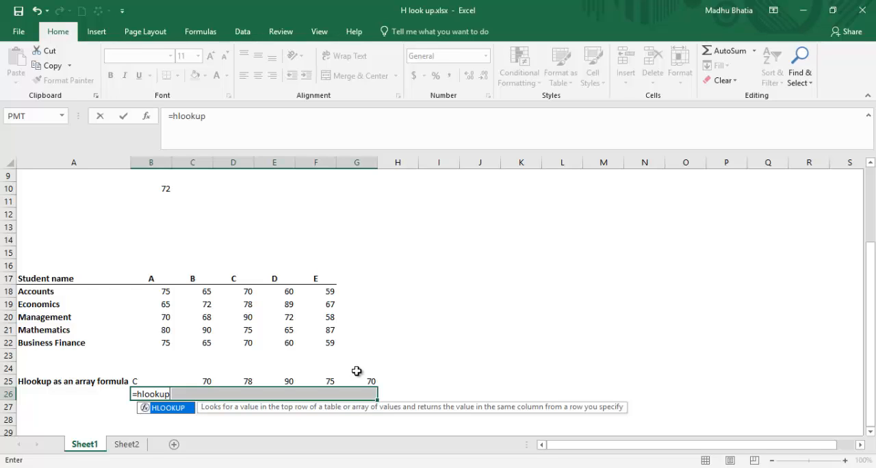
{"action": "type", "text": "("}
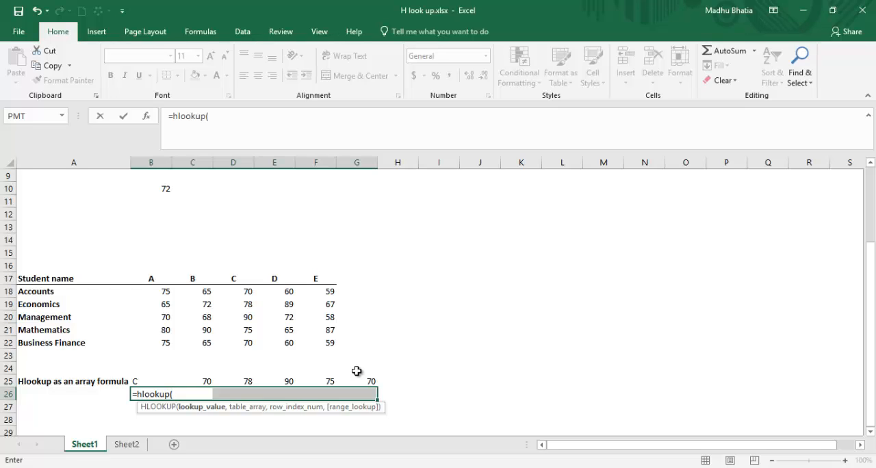
{"action": "type", "text": "\"C\","}
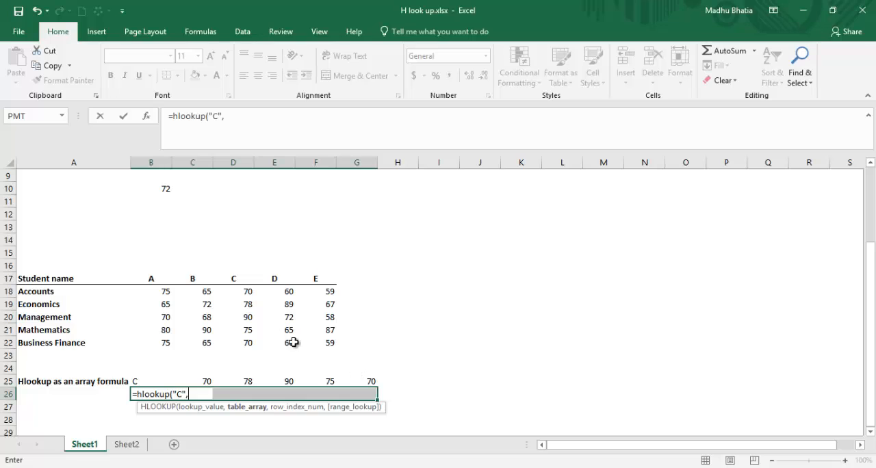
Use range B17:F22 as the table array of the HLOOKUP in B26:G26.
{"action": "left_click", "coordinate": [170, 277]}
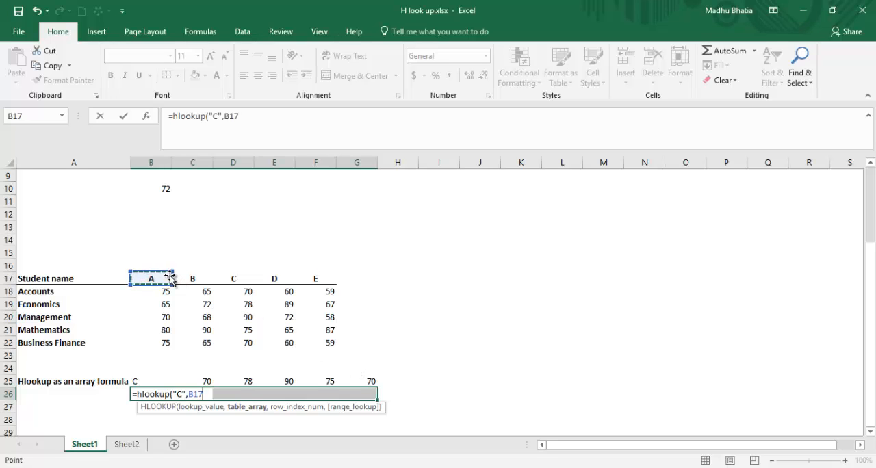
{"action": "key", "text": "shift+Down"}
{"action": "key", "text": "shift+Down"}
{"action": "key", "text": "shift+Down"}
{"action": "key", "text": "shift+Down"}
{"action": "key", "text": "shift+Down"}
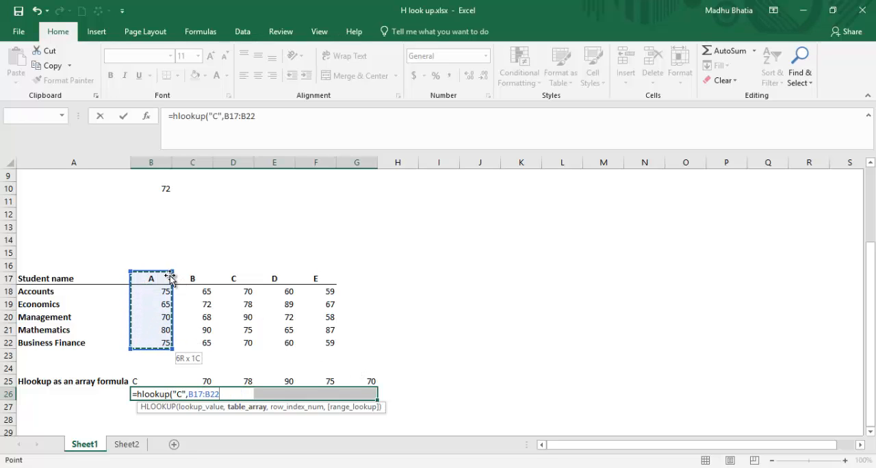
{"action": "key", "text": "shift+Right"}
{"action": "key", "text": "shift+Right"}
{"action": "key", "text": "shift+Right"}
{"action": "key", "text": "shift+Right"}
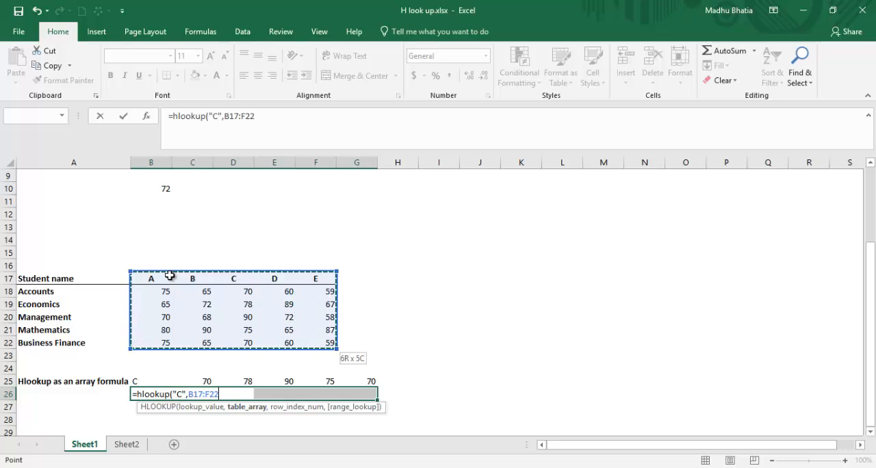
{"action": "type", "text": ","}
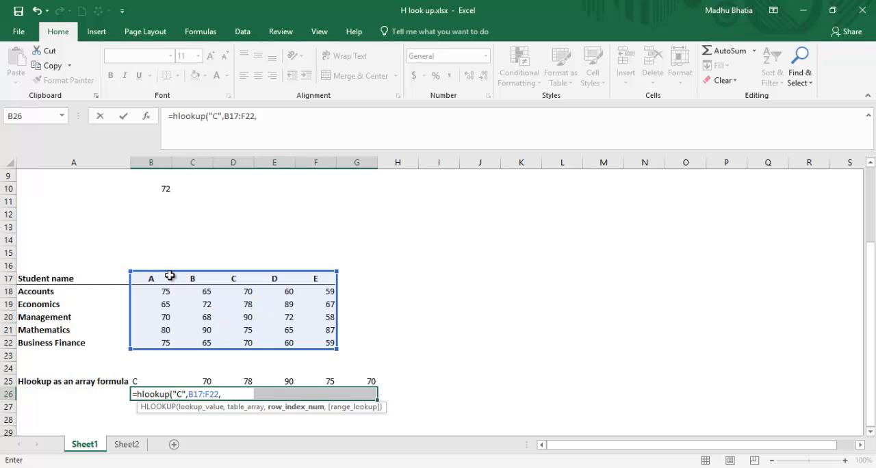
{"action": "type", "text": "("}
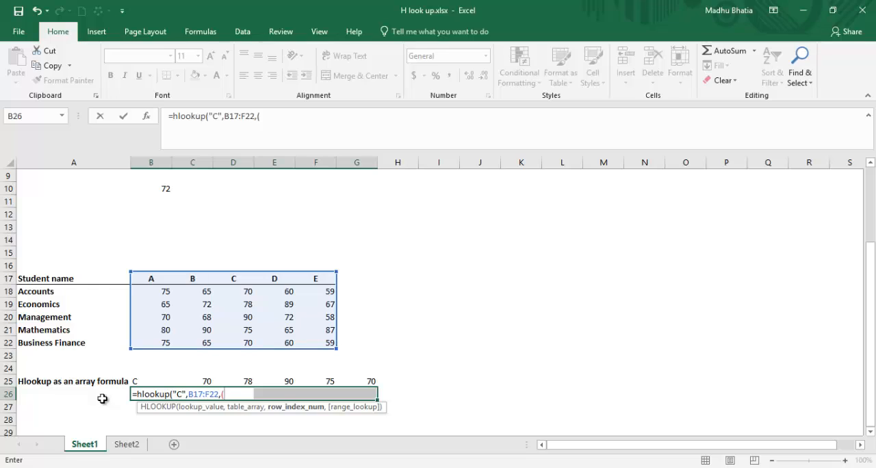
Give the HLOOKUP the array constant {1,2,3,4,5,6} as its row index number.
{"action": "key", "text": "BackSpace"}
{"action": "type", "text": "{1,2,3,4,5,6"}
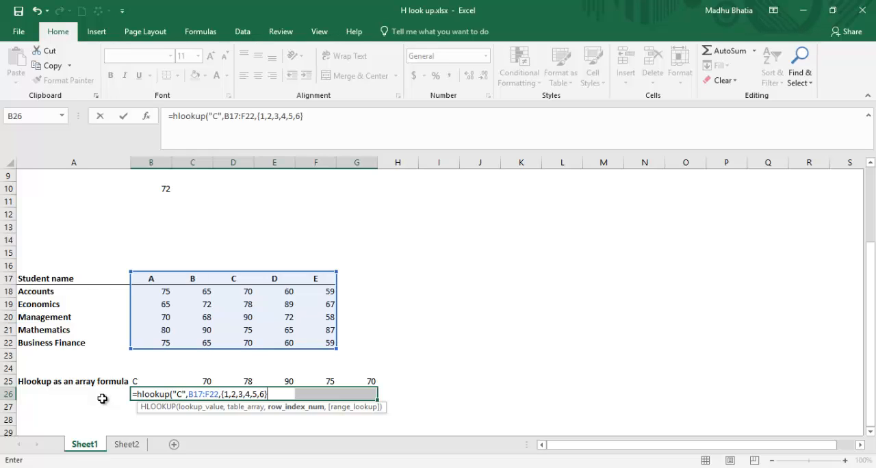
{"action": "type", "text": "},"}
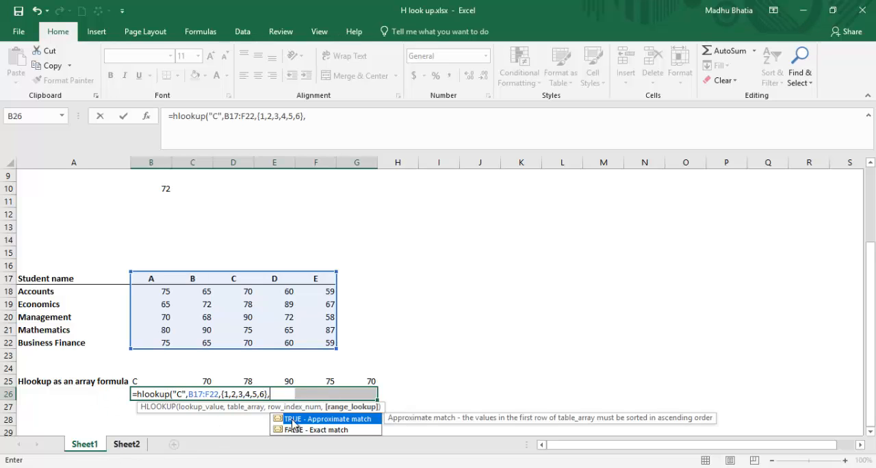
Complete the HLOOKUP with FALSE for exact match and enter it as an array formula across B26:G26.
{"action": "left_click", "coordinate": [306, 429]}
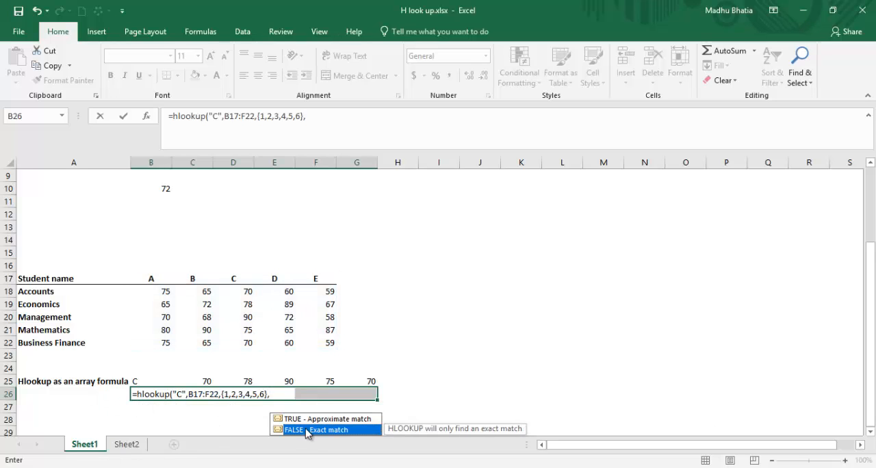
{"action": "double_click", "coordinate": [305, 429]}
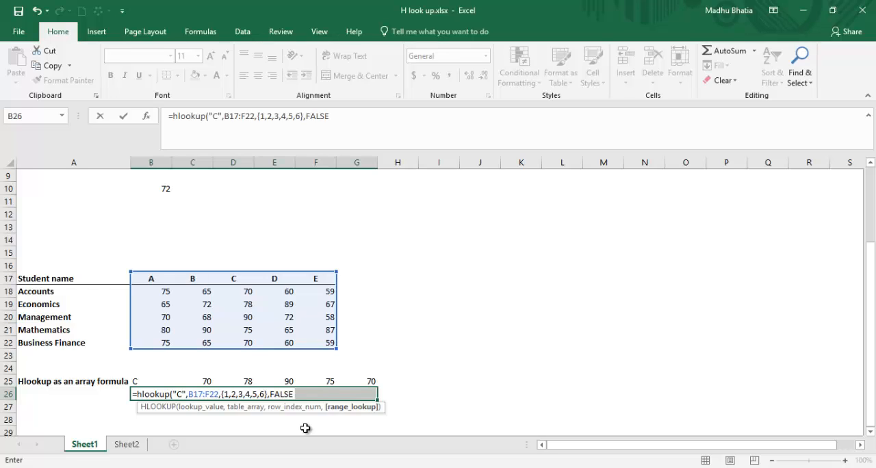
{"action": "type", "text": ")"}
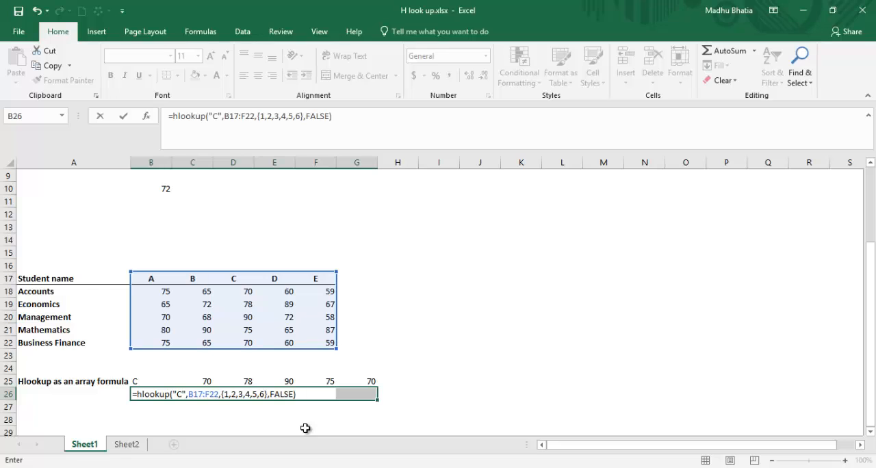
{"action": "key", "text": "ctrl+shift+Return"}
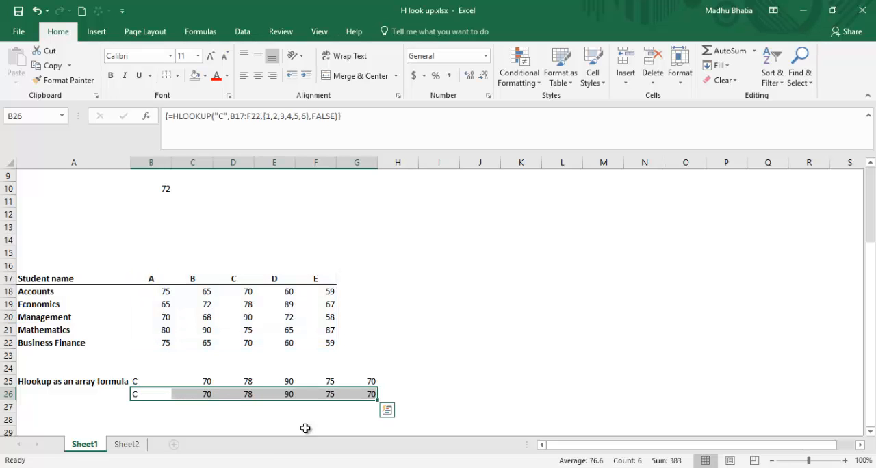